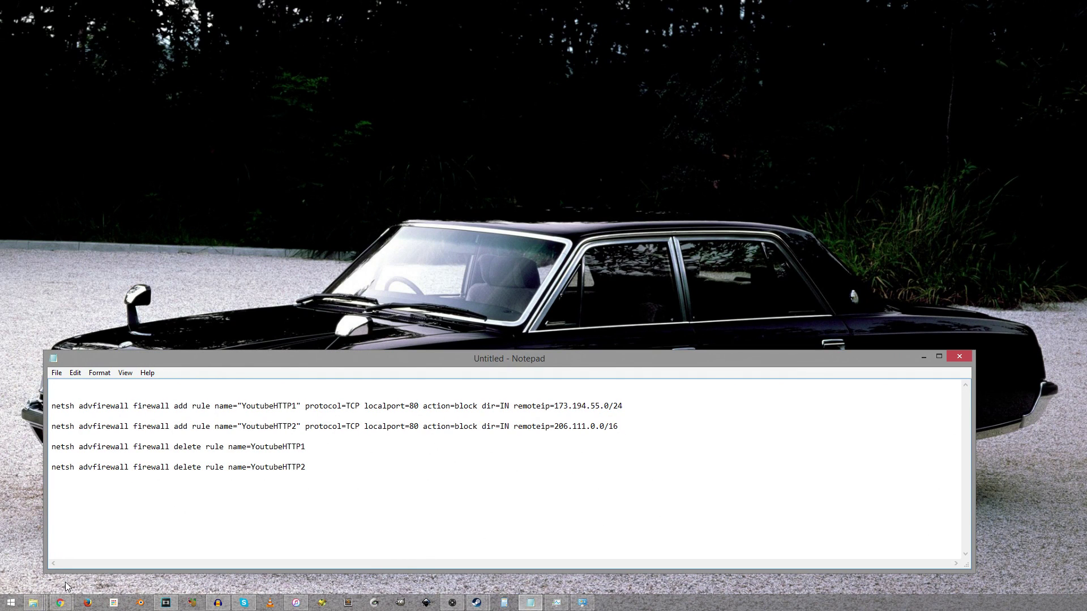
Bring up the Start button's system tools menu to reach Command Prompt.
right_click(11, 603)
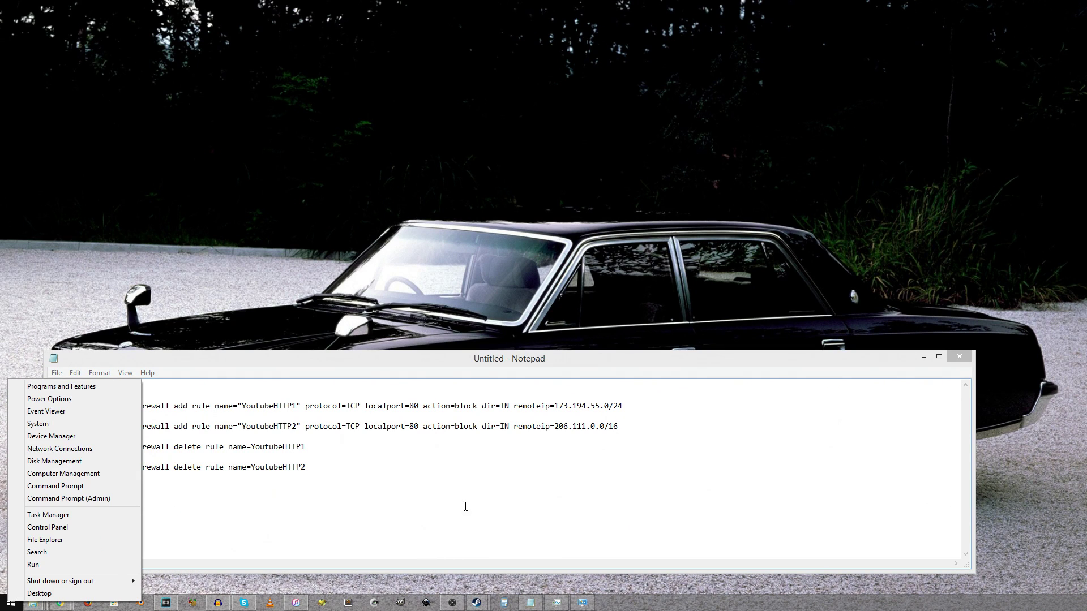
Launch Command Prompt (Admin) from the Start button menu and return focus to the Notepad notes.
left_click(186, 582)
right_click(11, 604)
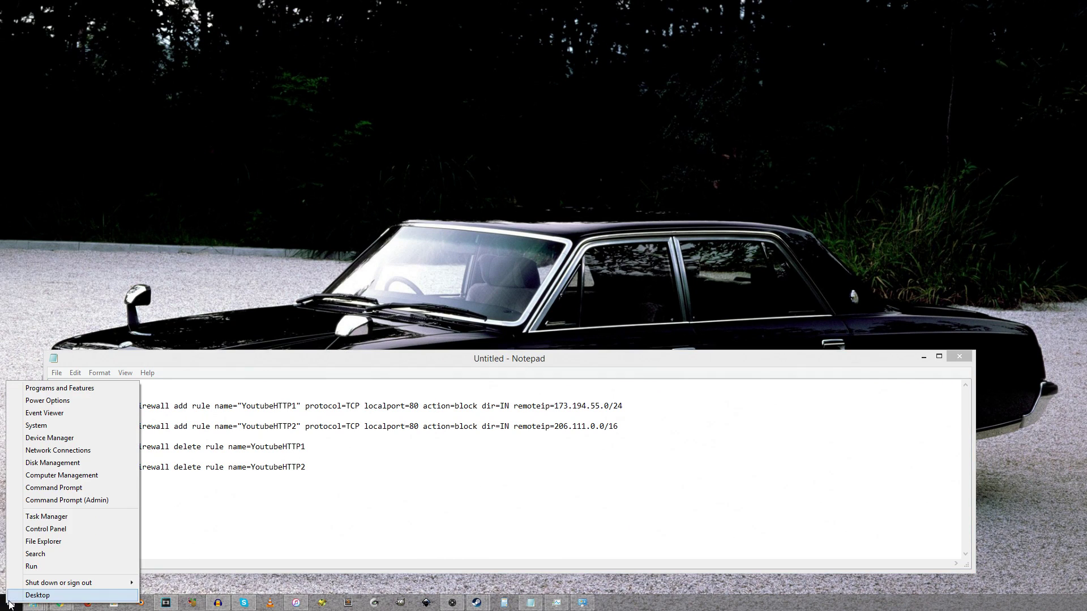
left_click(9, 603)
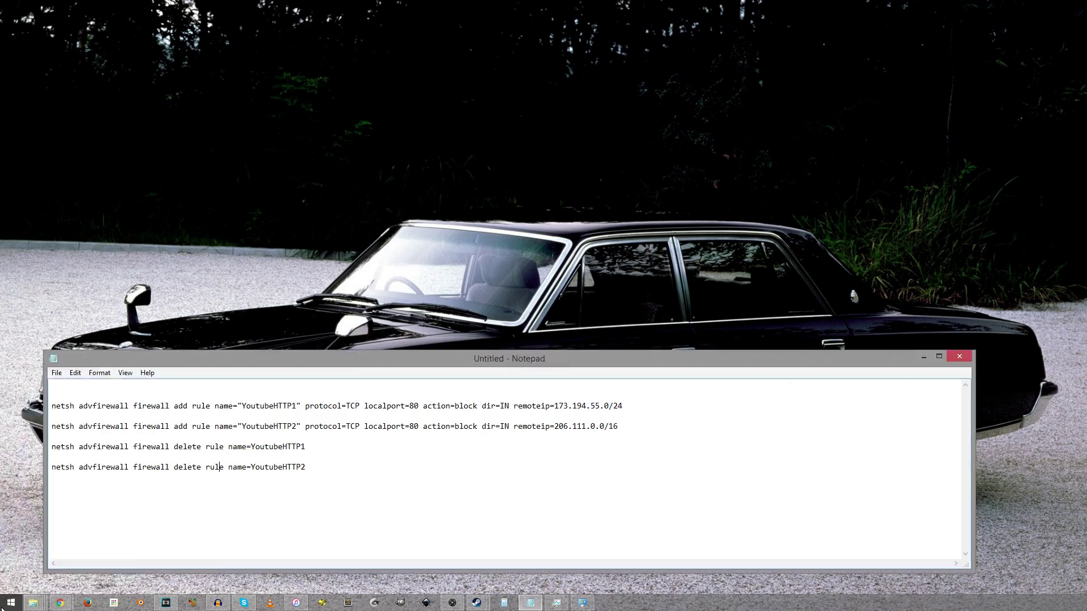
left_click(11, 603)
right_click(12, 604)
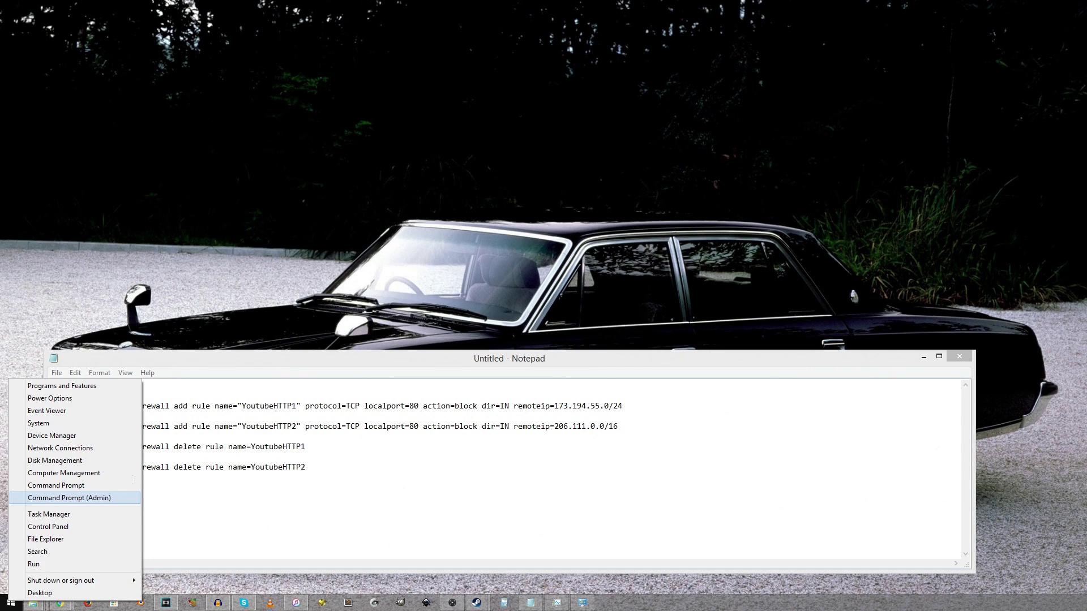
left_click(345, 242)
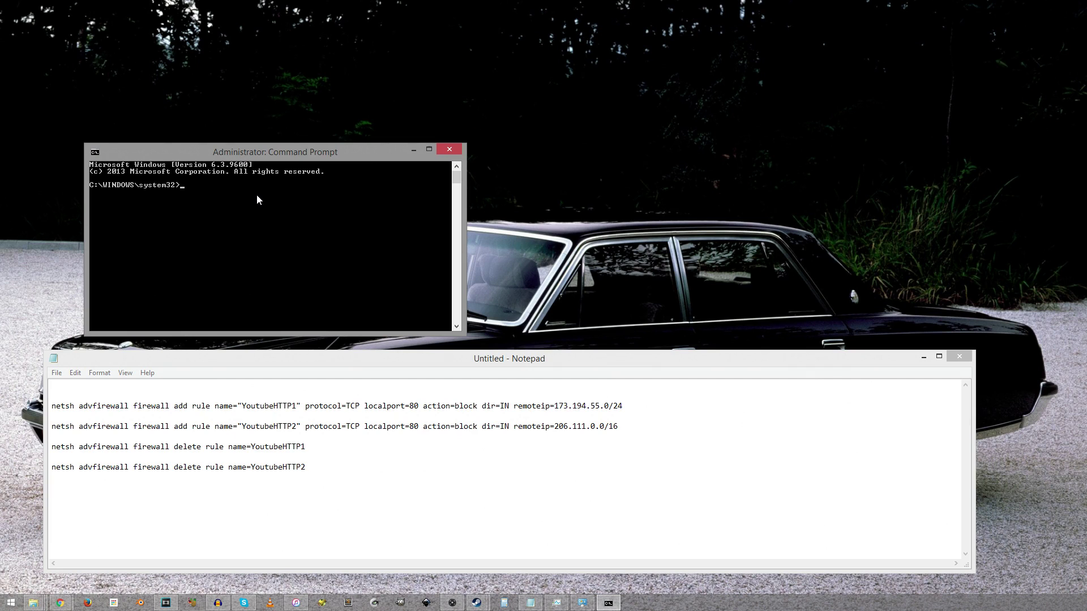
left_click(744, 417)
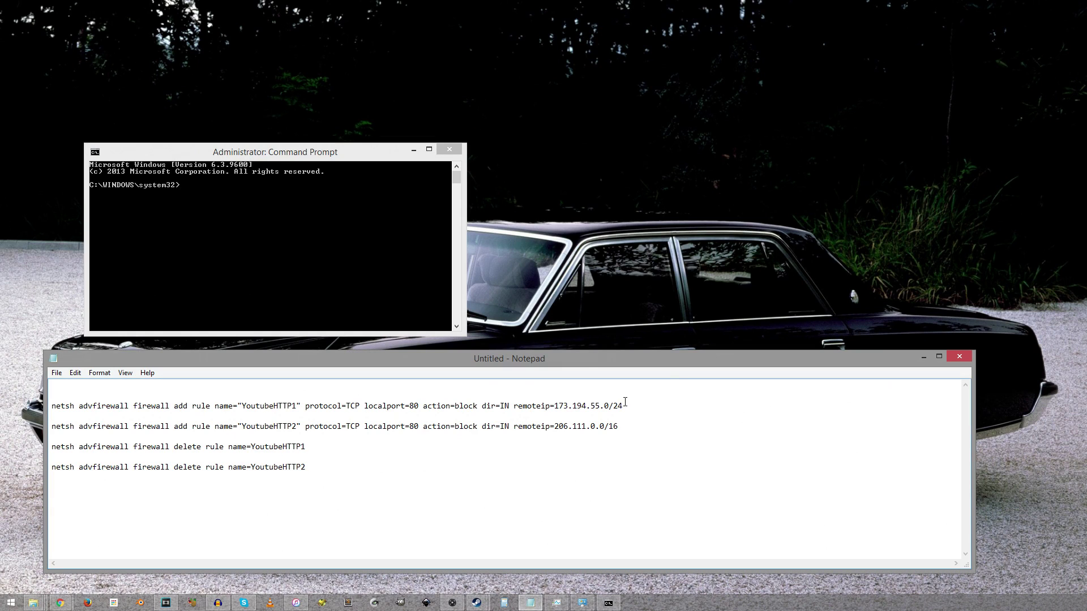
Add 'add rules:' and 'remove rules:' headings above the commands in Notepad.
left_click_drag(626, 405, 31, 408)
left_click(154, 438)
left_click(83, 389)
type("add rules:")
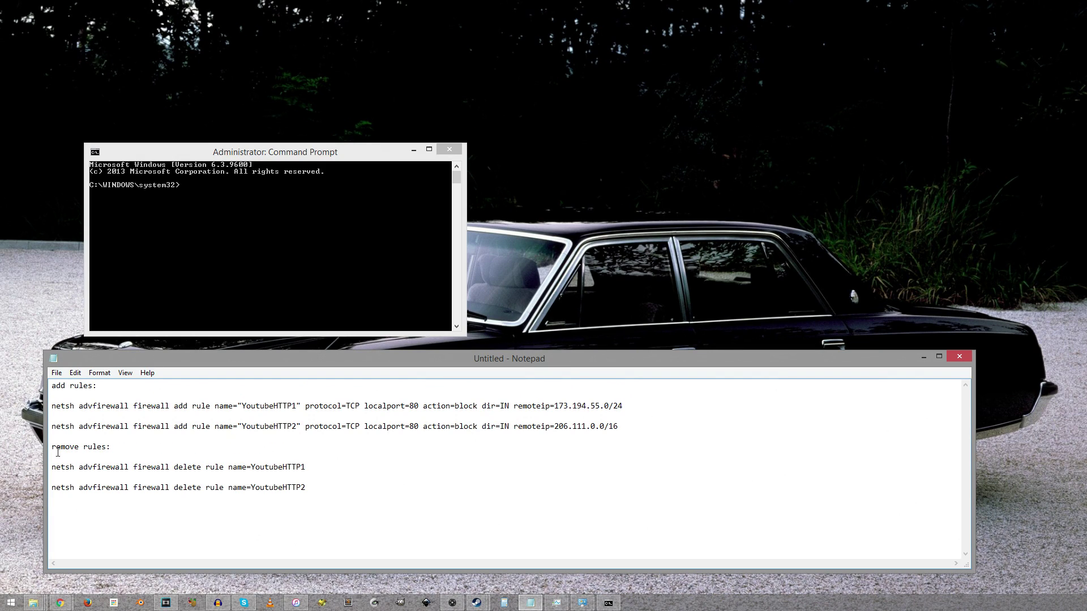
double_click(52, 407)
left_click_drag(51, 407, 647, 407)
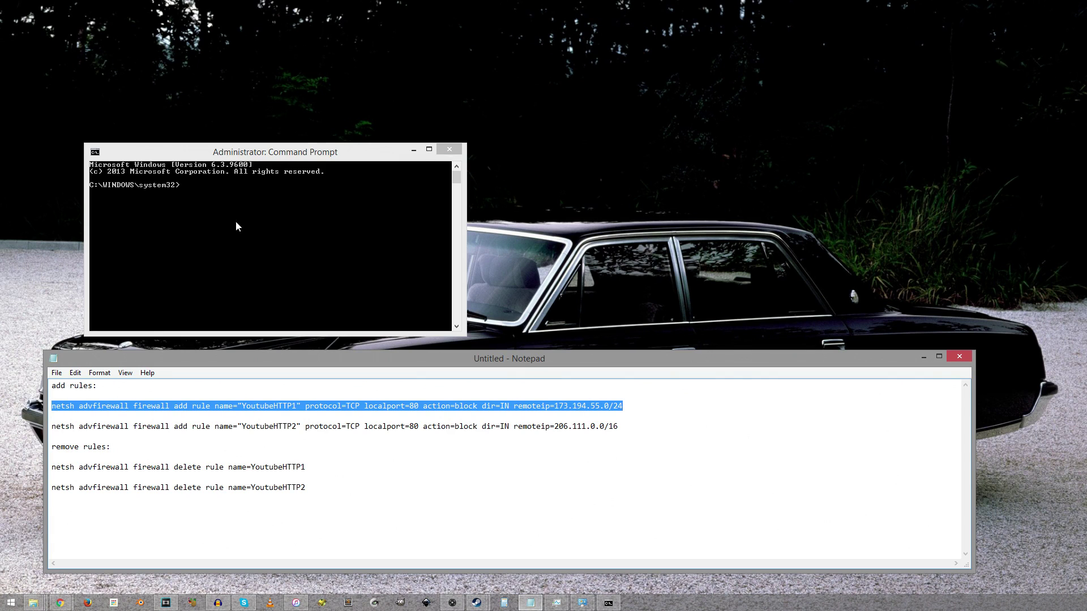
right_click(231, 206)
left_click(229, 413)
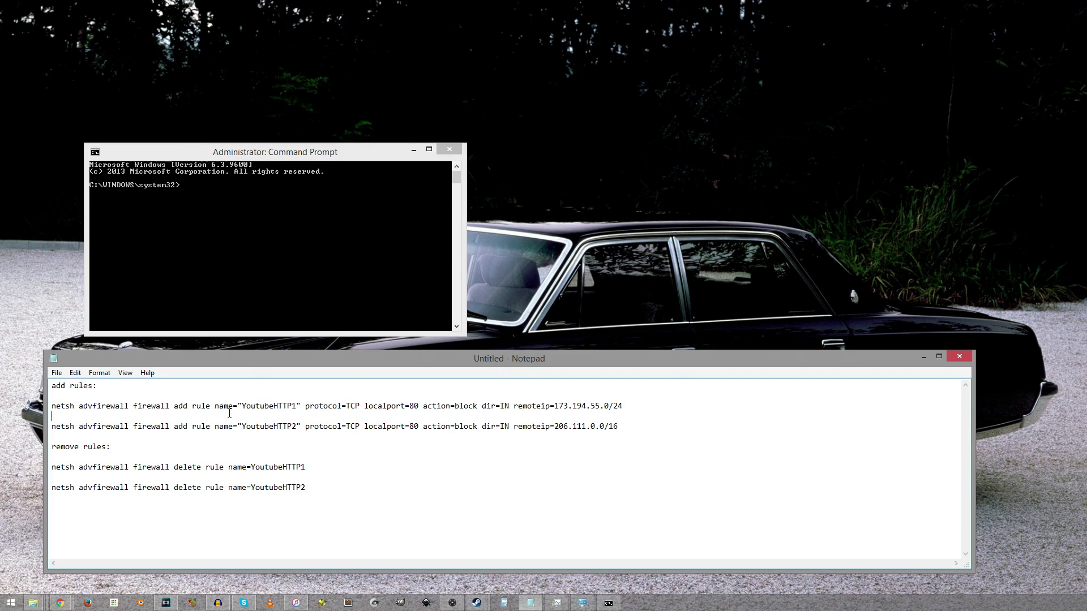
Copy the YoutubeHTTP1 add-rule command into the admin prompt and run it, getting Ok.
left_click_drag(635, 404, 34, 411)
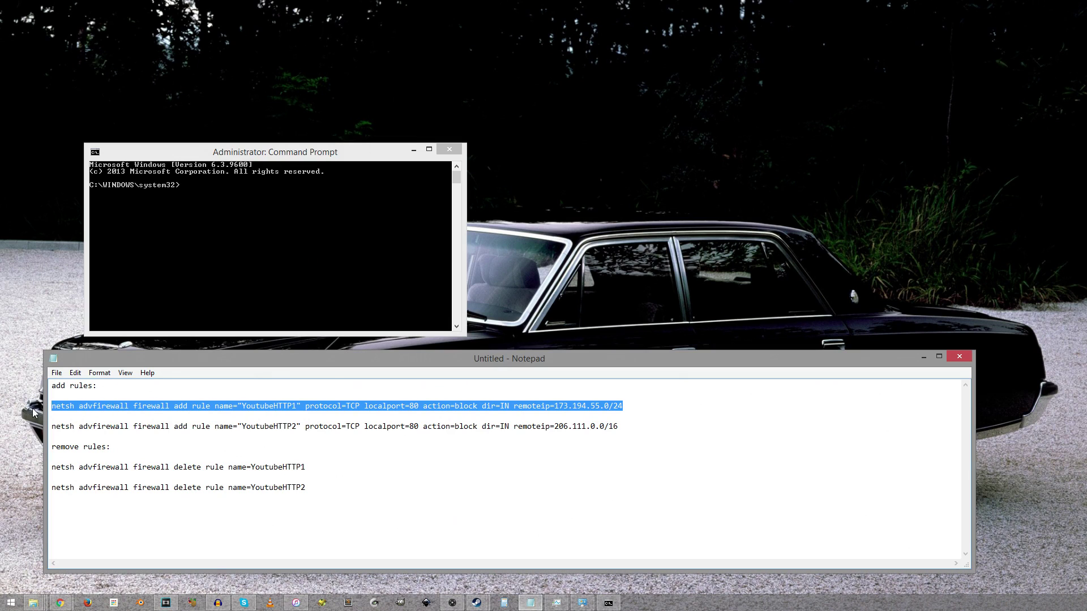
right_click(190, 404)
left_click(234, 441)
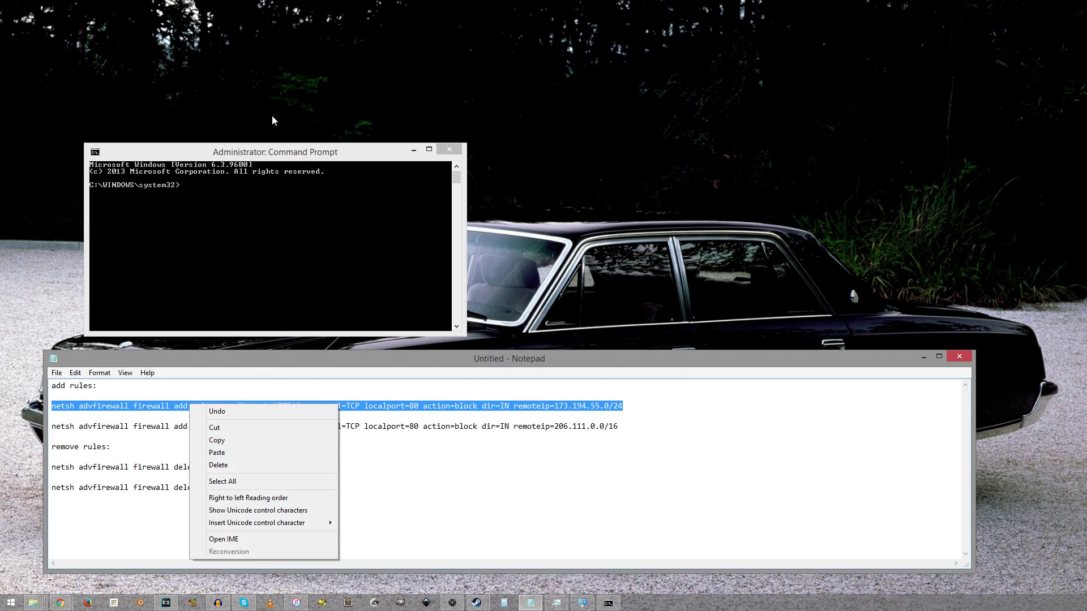
left_click(298, 154)
right_click(188, 189)
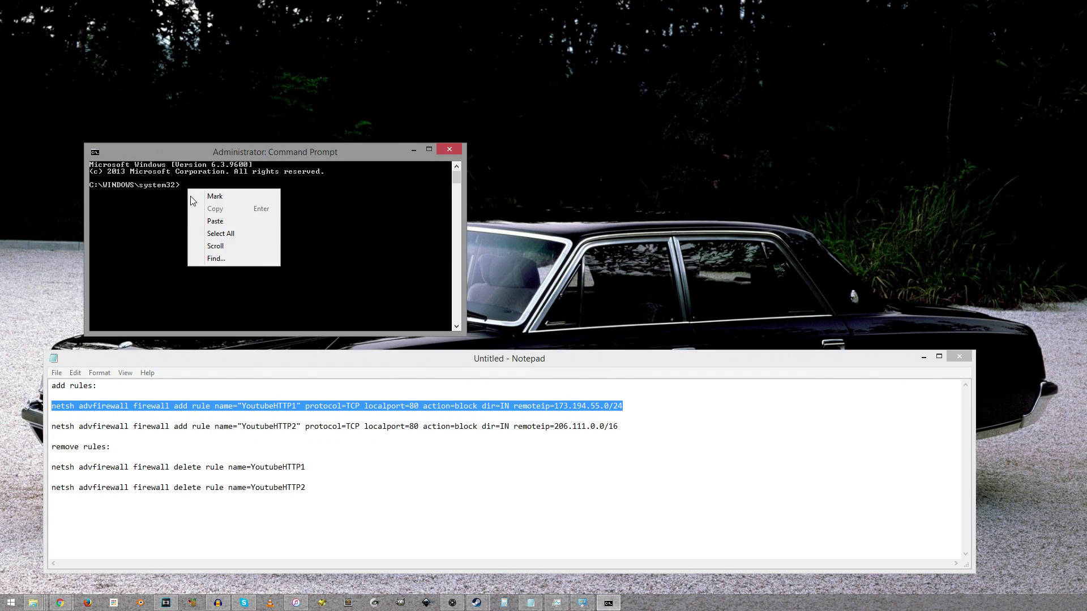
left_click(219, 223)
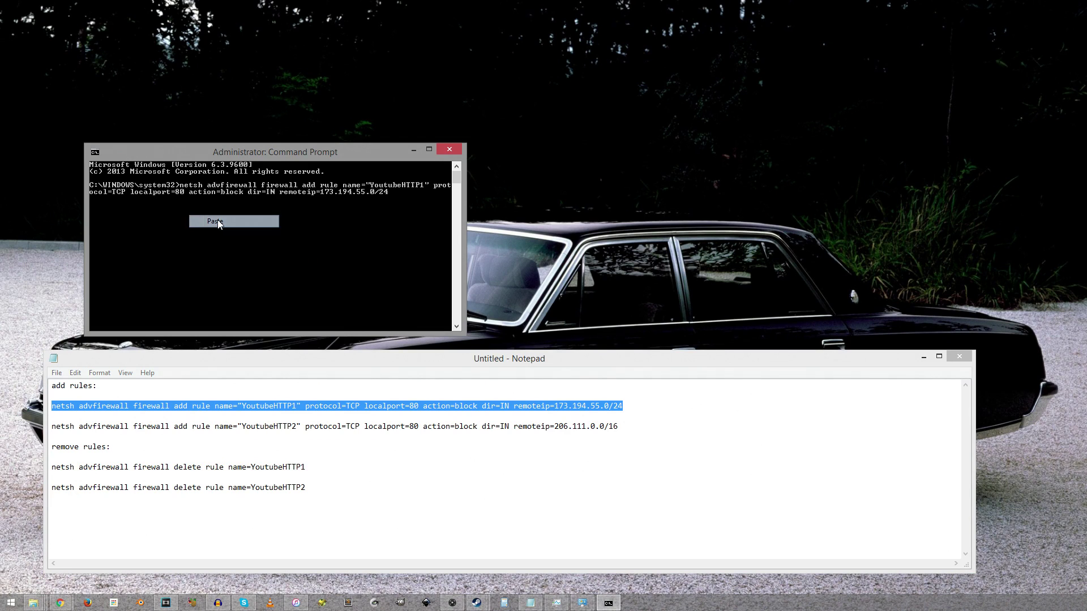
key("Return")
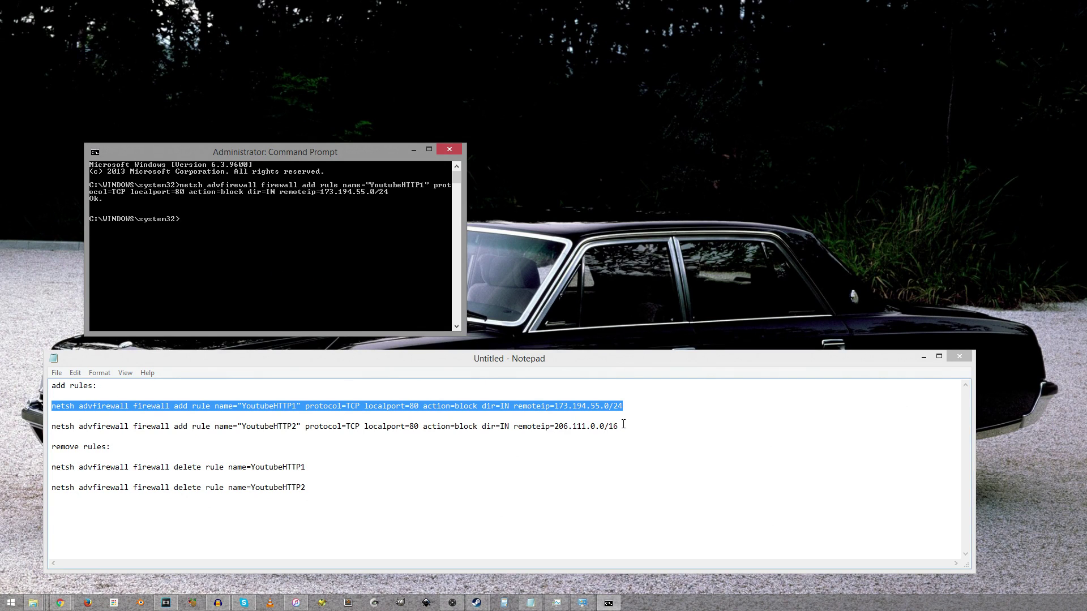
Copy the YoutubeHTTP2 add-rule command for 206.111.0.0/16 into the prompt and run it, getting Ok.
left_click_drag(623, 425, 32, 417)
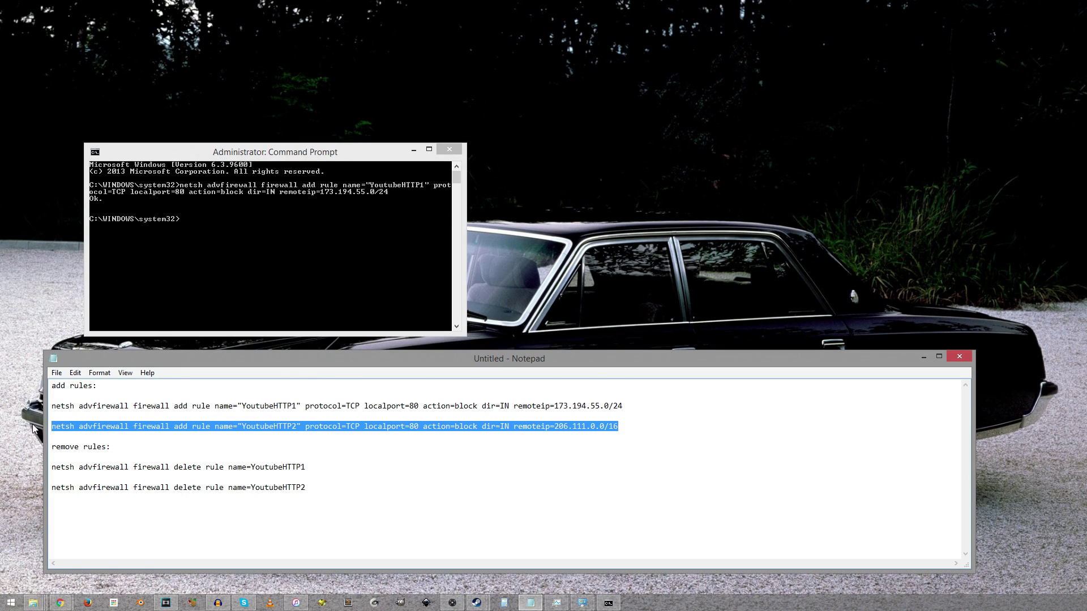
right_click(224, 219)
left_click(260, 250)
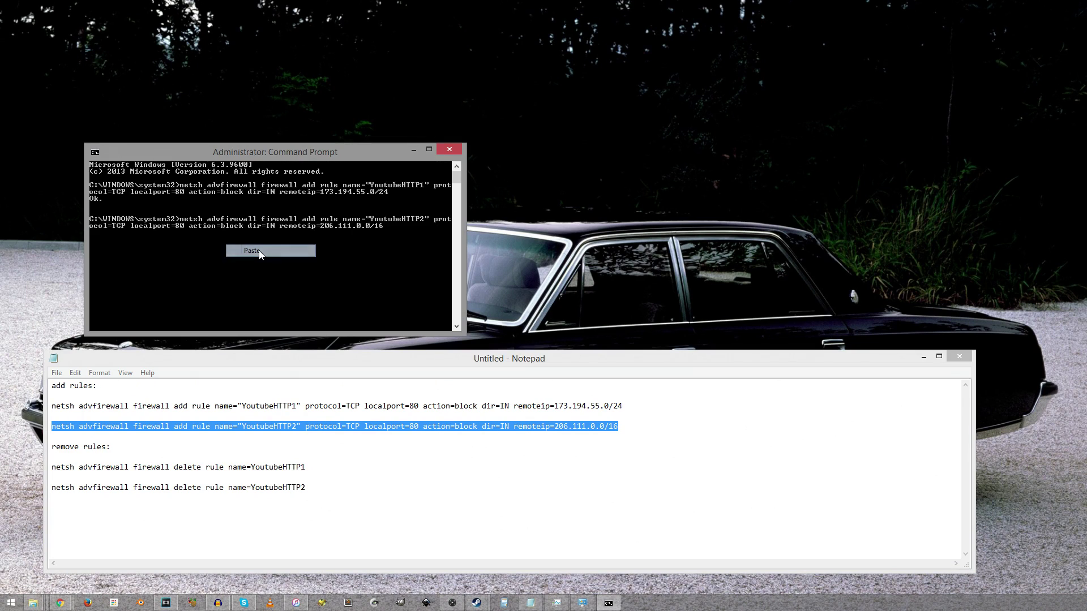
key("Return")
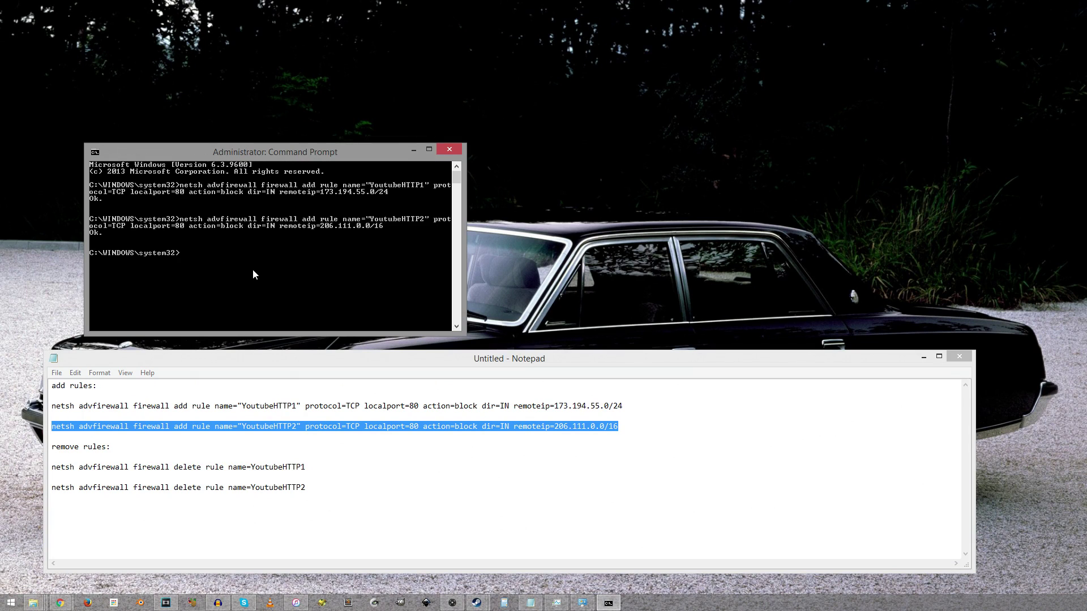